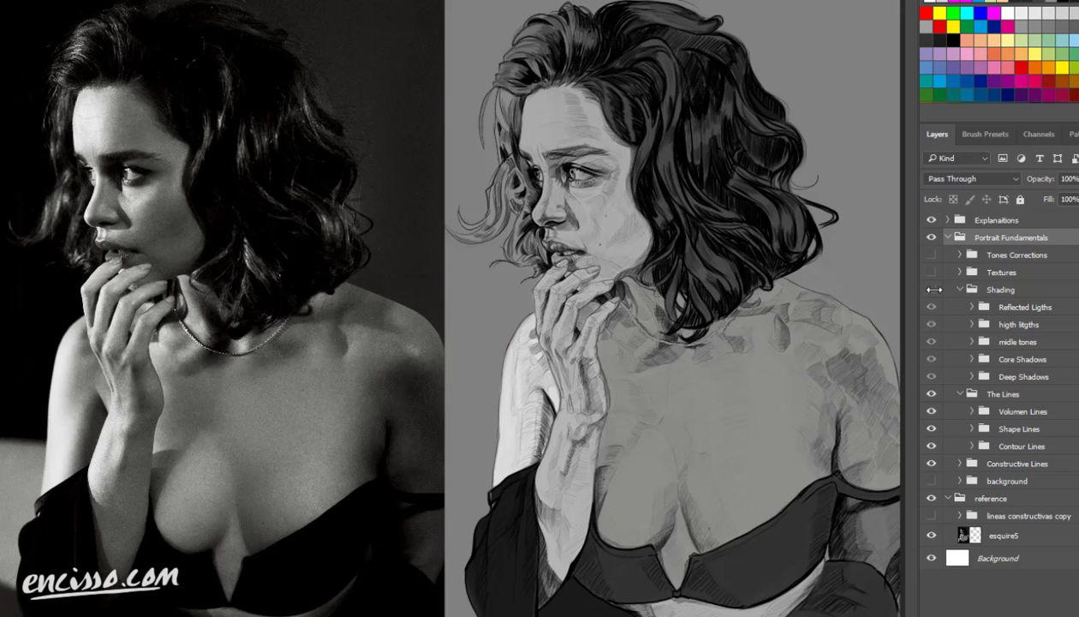
Step: Turn on the portrait's Shading group visibility
{"action": "left_click", "coordinate": [932, 290]}
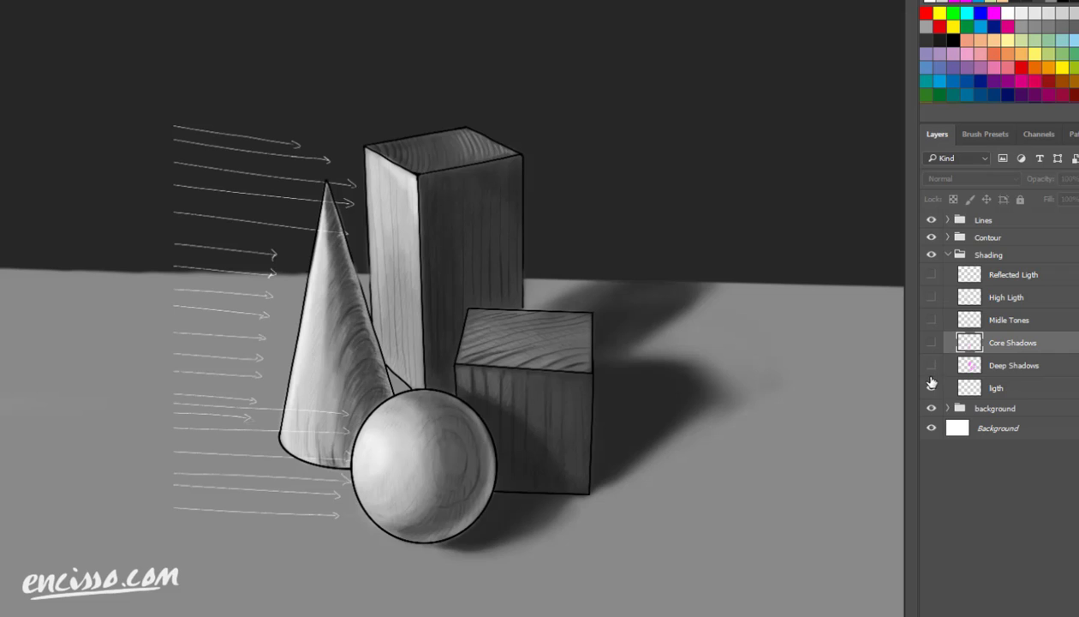
Step: Preview the Deep Shadows layer, then hide it and show the Core Shadows layer instead
{"action": "left_click", "coordinate": [931, 366]}
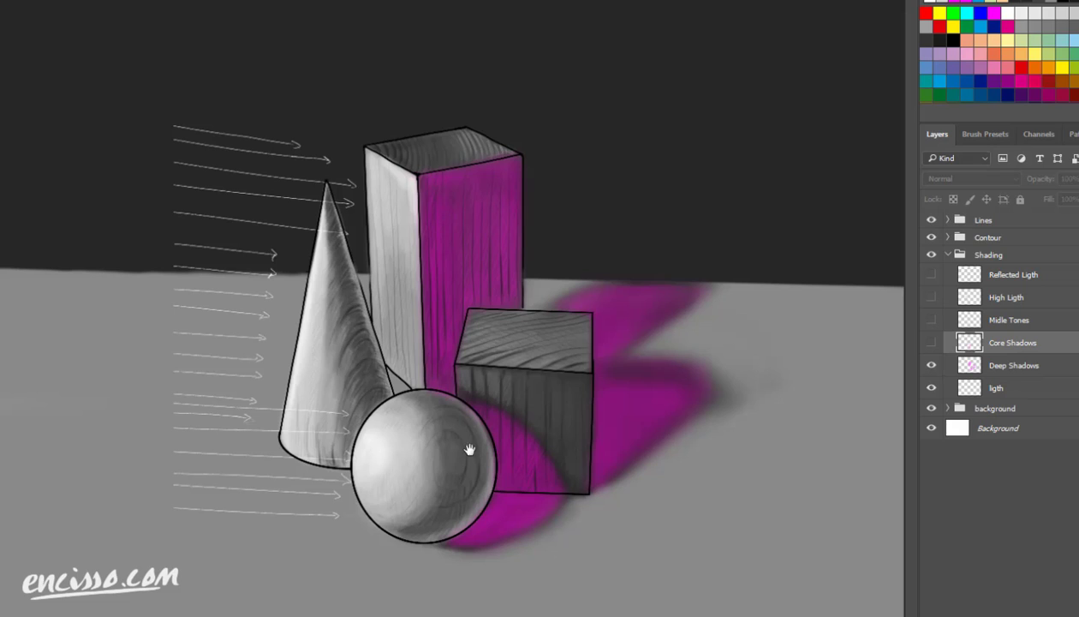
{"action": "left_click", "coordinate": [931, 365]}
{"action": "left_click", "coordinate": [932, 342]}
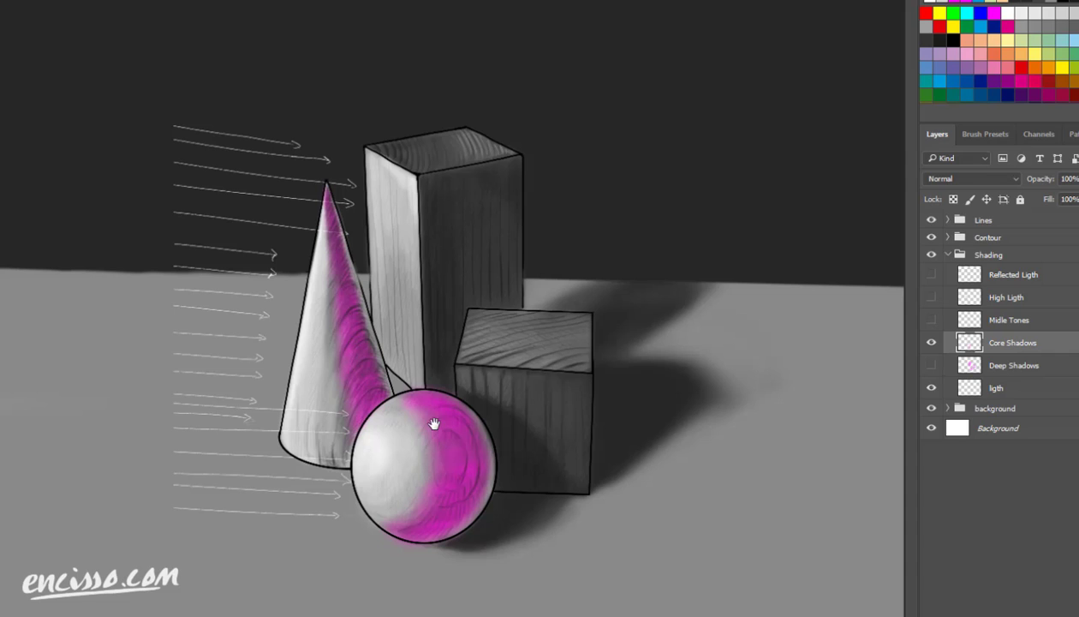
Step: Hide Core Shadows and show the Midle Tones layer on the still-life shapes
{"action": "left_click", "coordinate": [931, 343]}
{"action": "left_click", "coordinate": [932, 319]}
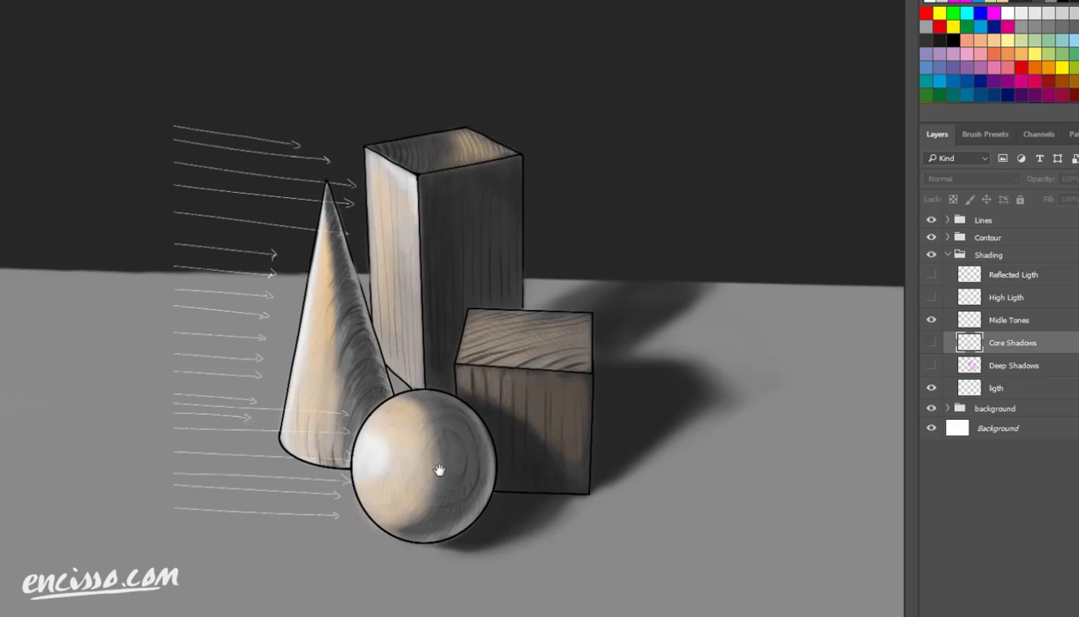
Step: Hide Midle Tones, preview the High Ligth layer, then show Reflected Ligth instead
{"action": "left_click", "coordinate": [931, 320]}
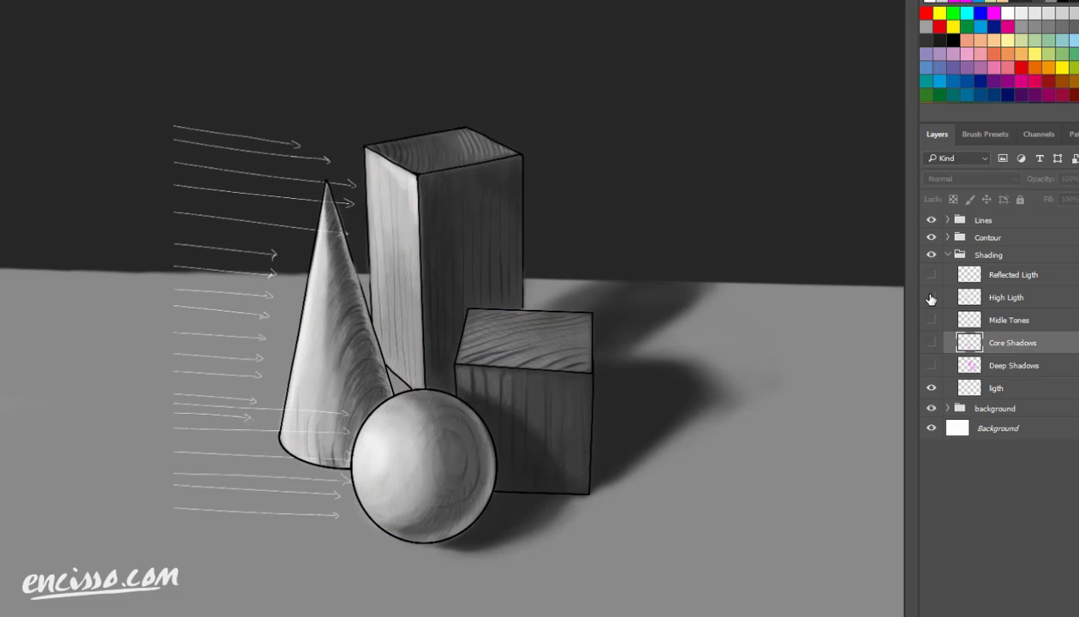
{"action": "left_click", "coordinate": [932, 298]}
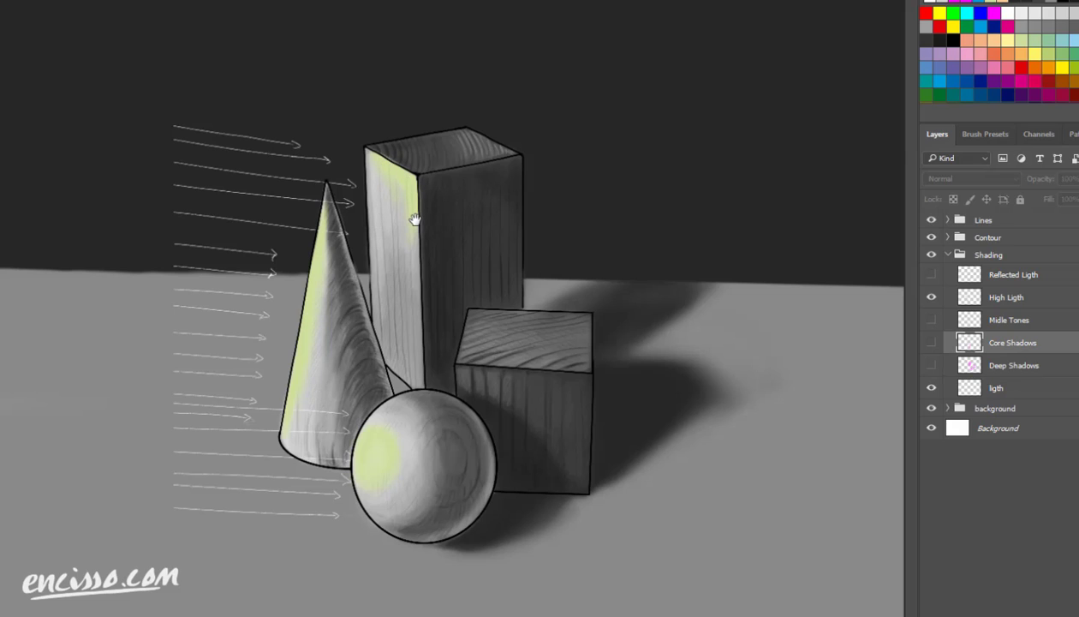
{"action": "left_click", "coordinate": [931, 298]}
{"action": "left_click", "coordinate": [931, 274]}
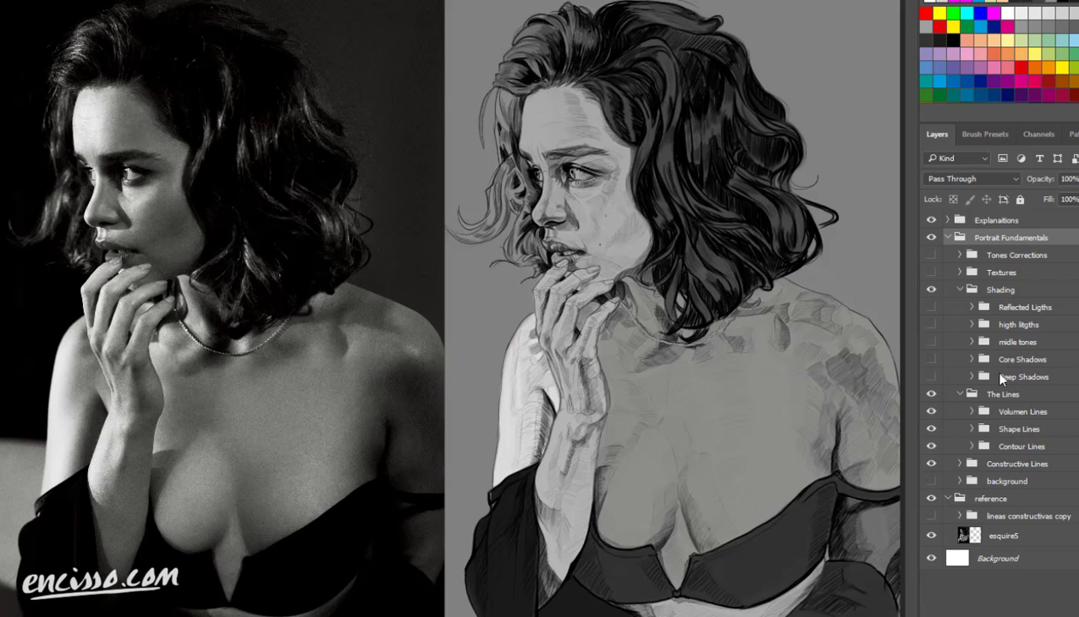
Step: Make the portrait's Deep Shadows, Core Shadows, midle tones, higth litgths and Reflected Ligths groups visible
{"action": "left_click", "coordinate": [932, 377]}
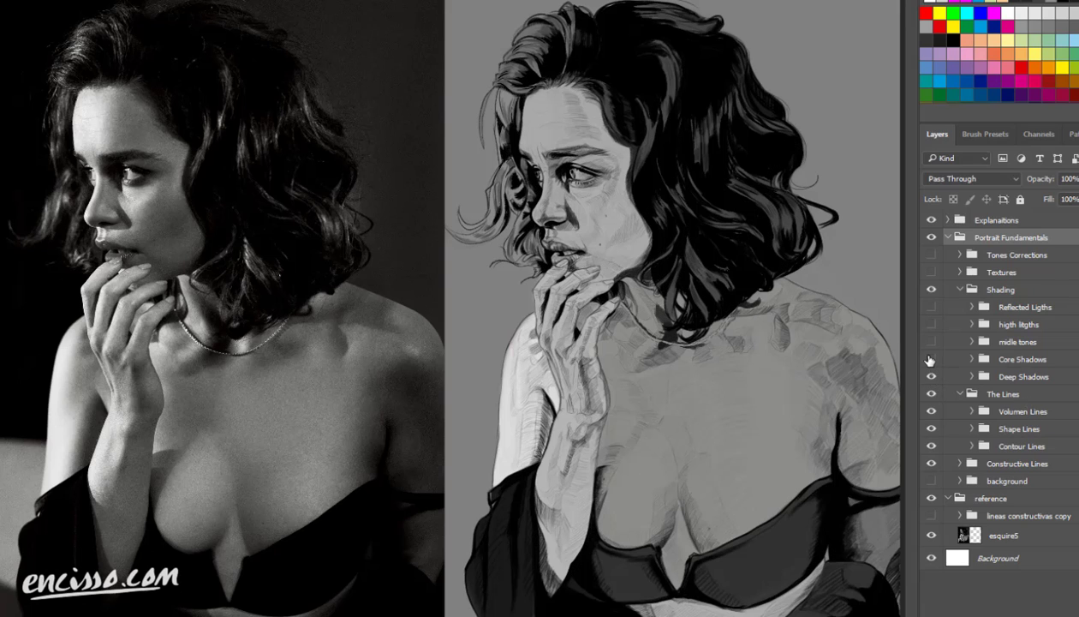
{"action": "left_click", "coordinate": [931, 360]}
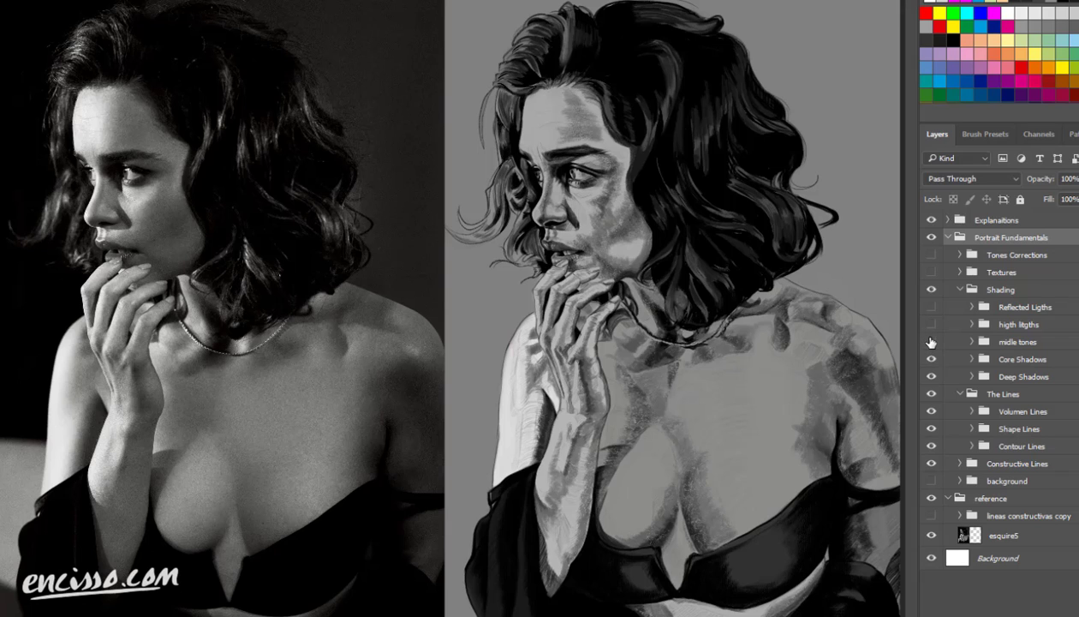
{"action": "left_click", "coordinate": [932, 342]}
{"action": "left_click", "coordinate": [931, 325]}
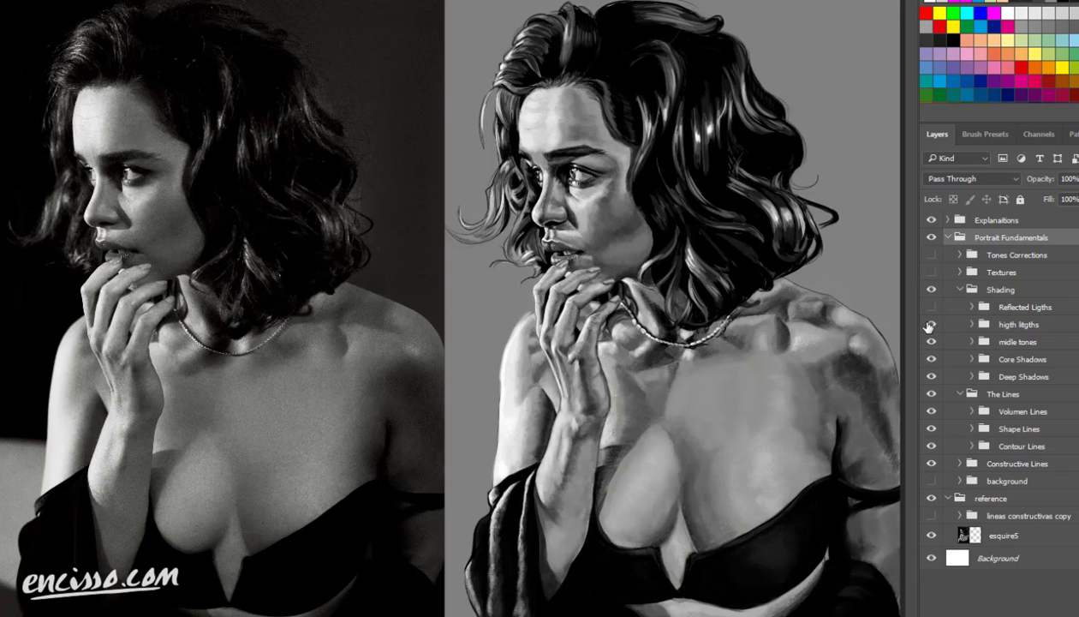
{"action": "left_click", "coordinate": [931, 306]}
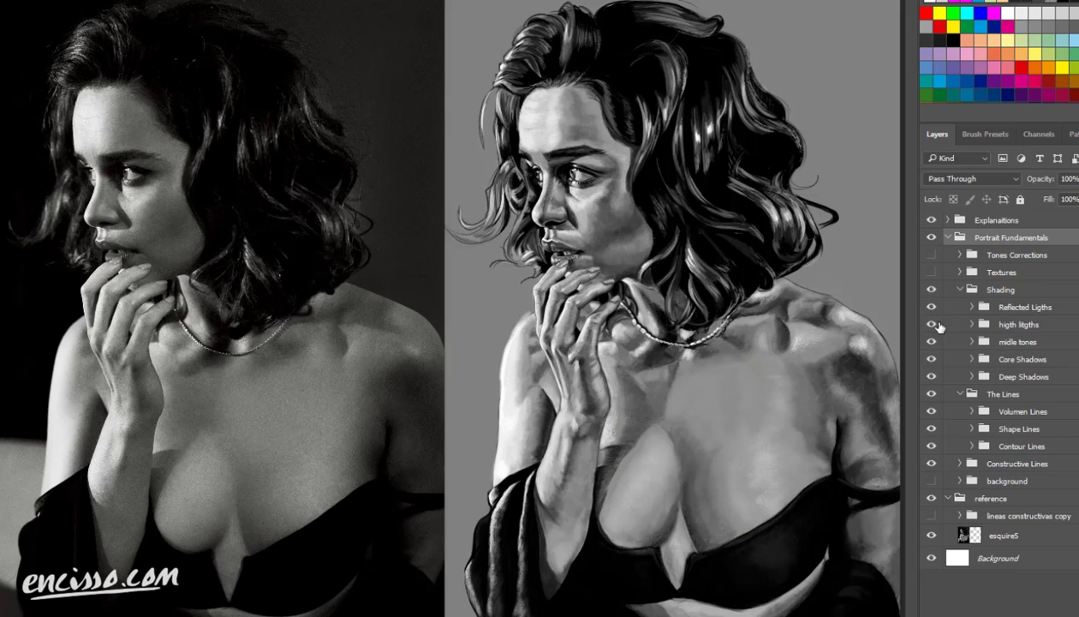